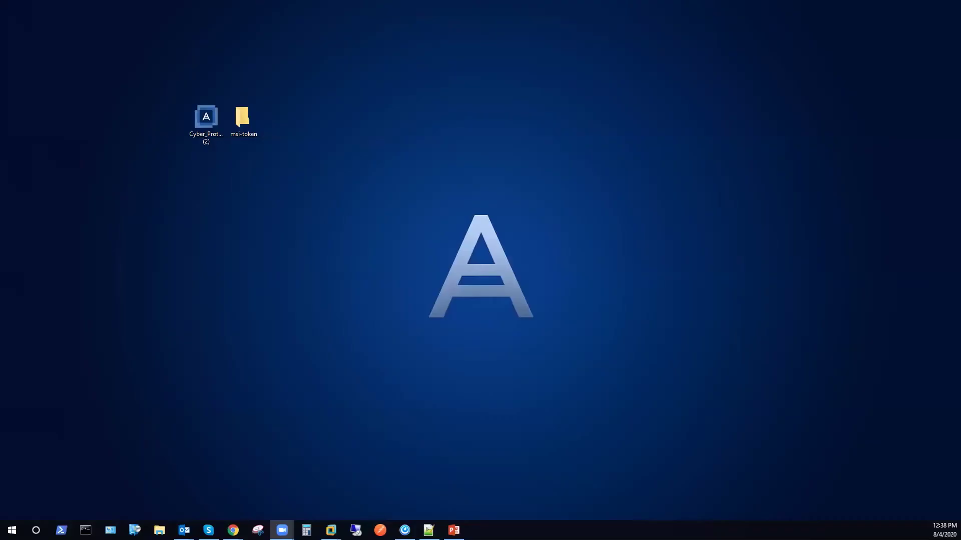
Run the Cyber_Protection_Agent_for_Windows_web installer as administrator
click(212, 126)
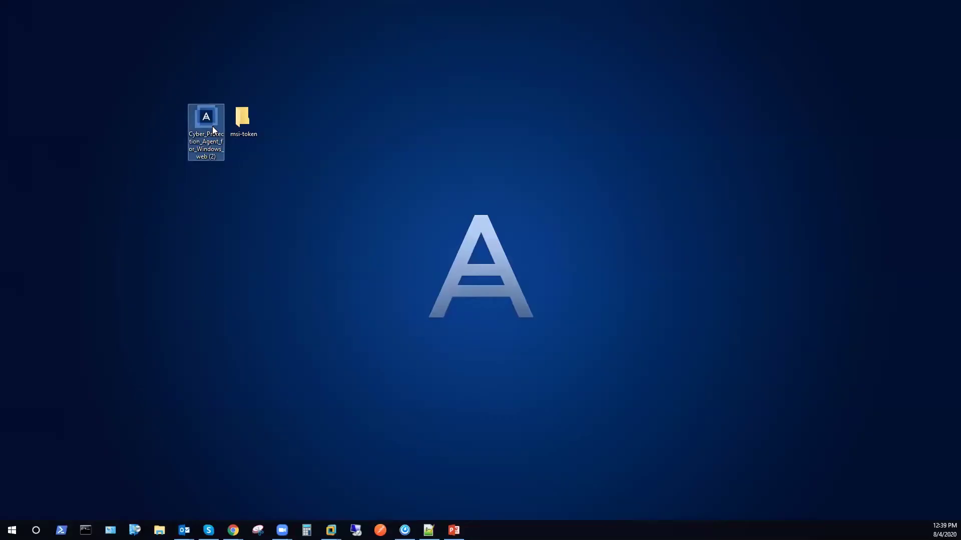
right_click(212, 126)
click(232, 146)
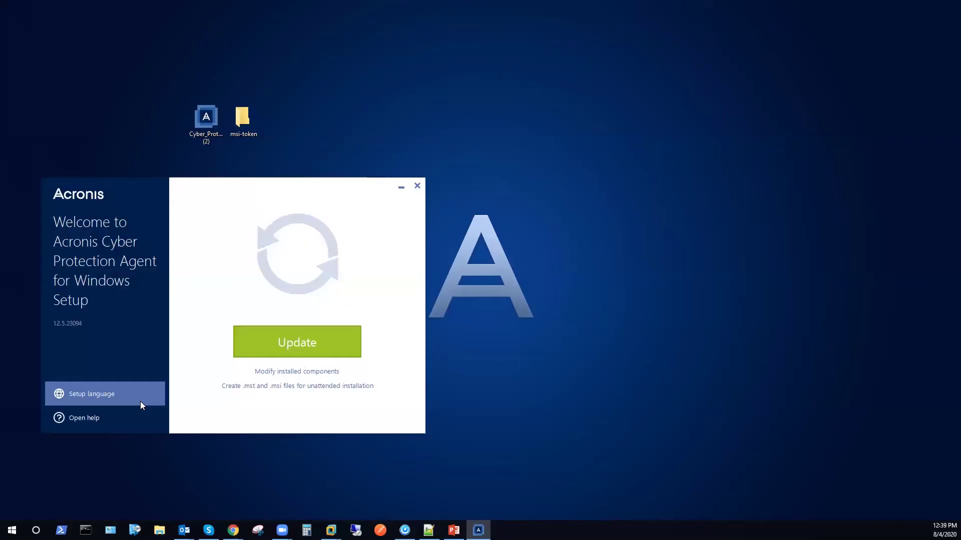
Choose to create .mst and .msi files including Agent for Windows, Command-Line Tool and Cyber Protection Monitor
click(262, 386)
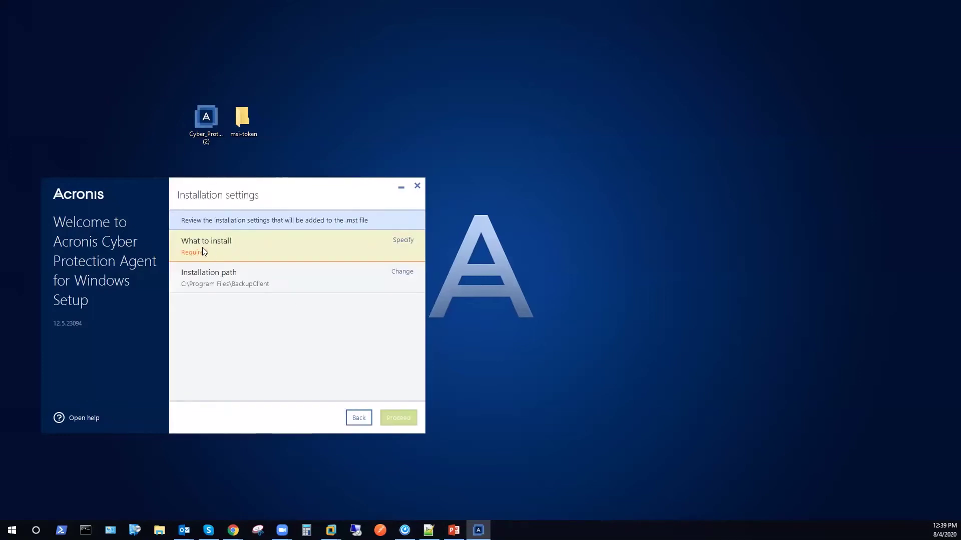
click(403, 241)
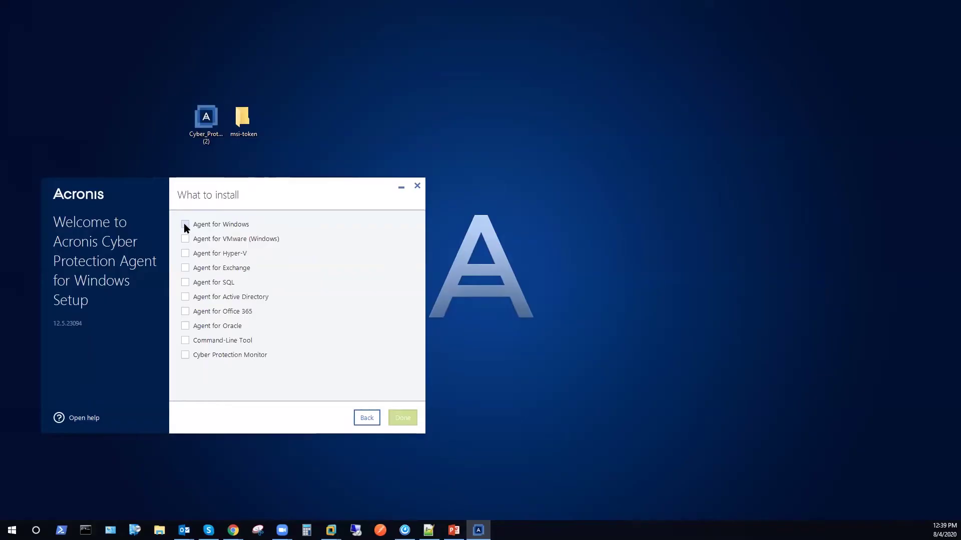
click(184, 224)
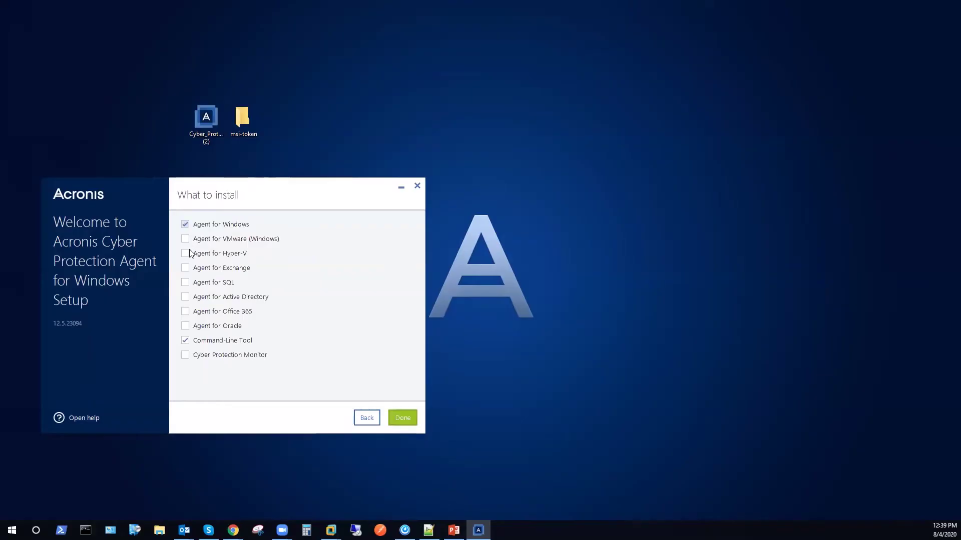
click(185, 355)
click(400, 420)
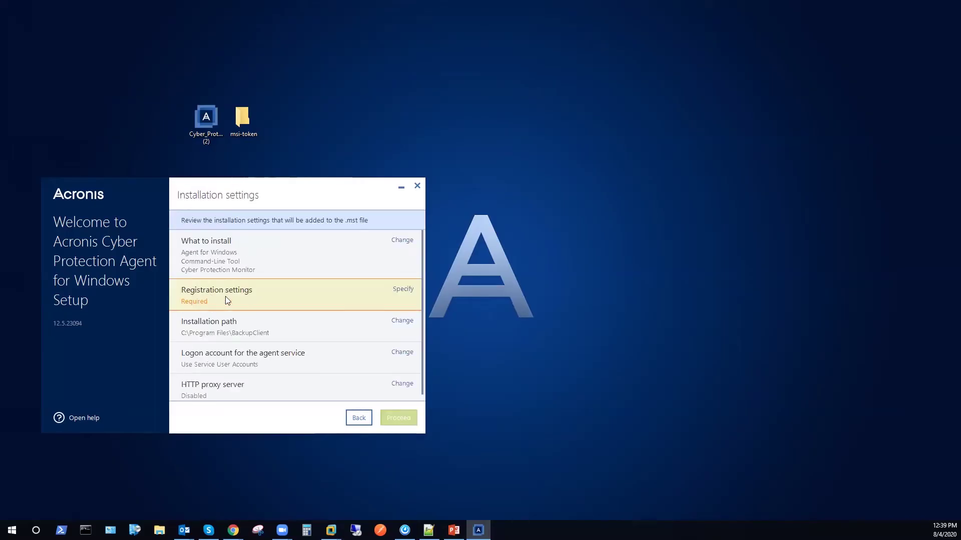
Set the package's registration settings to use a registration token
click(400, 290)
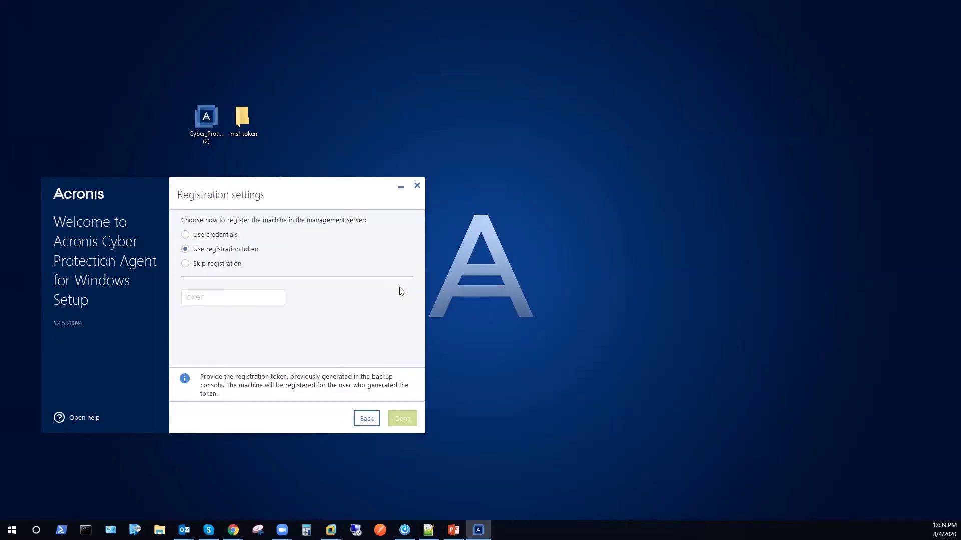
click(214, 236)
click(206, 249)
click(201, 266)
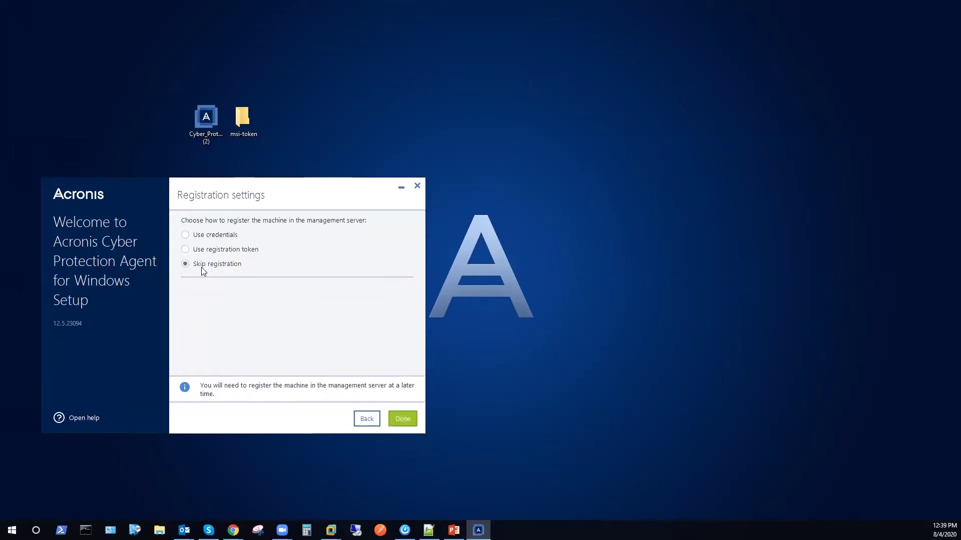
click(208, 253)
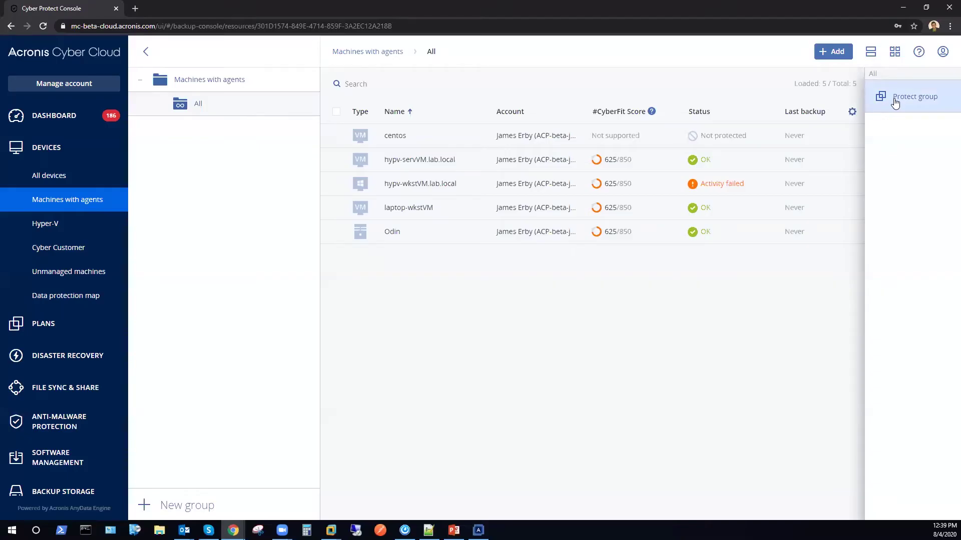
Generate a 3-day registration token in Cyber Protect Console and copy it to the clipboard
click(836, 52)
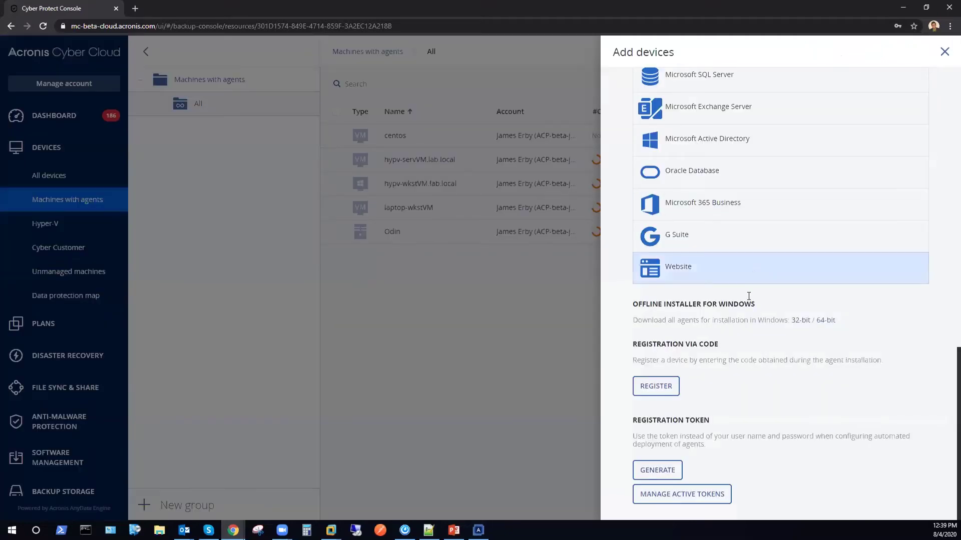
click(657, 469)
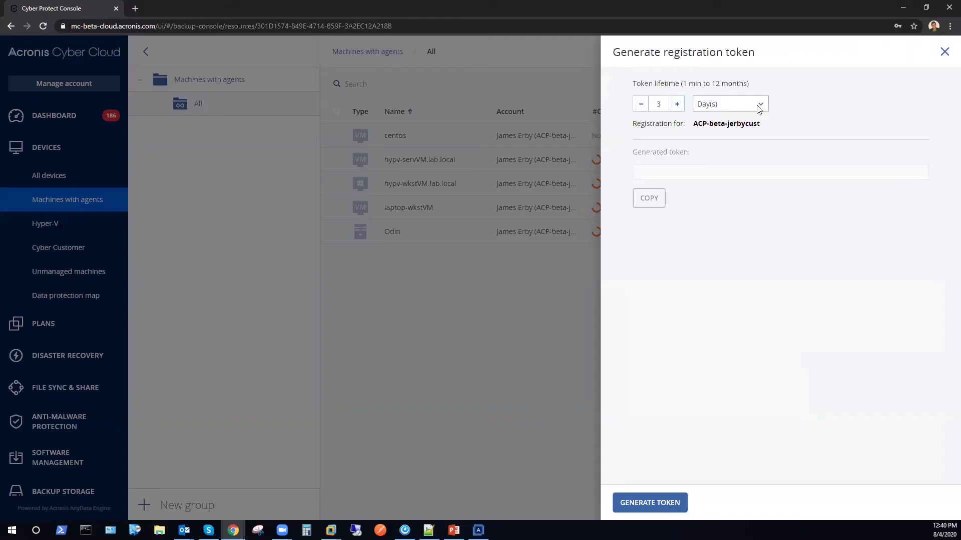
click(661, 505)
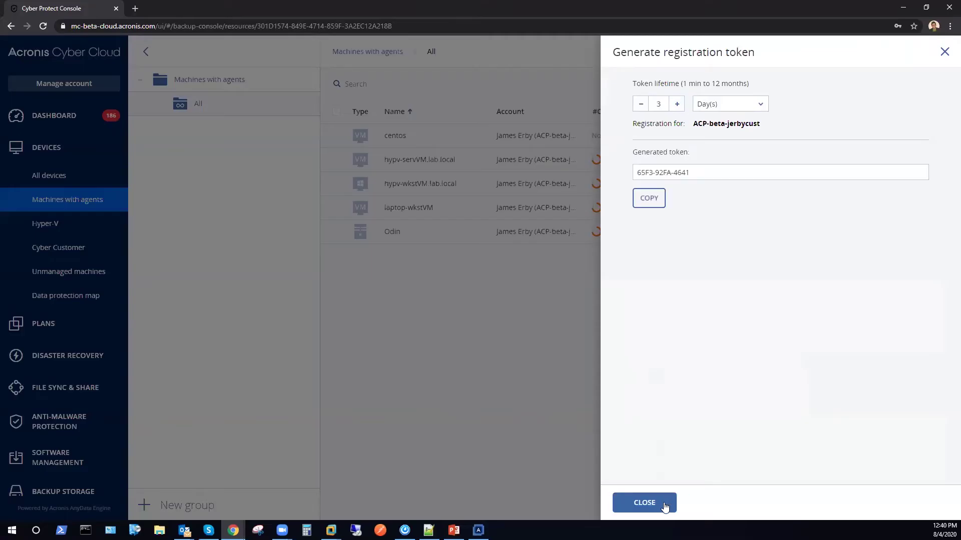
drag(695, 174, 654, 174)
click(699, 172)
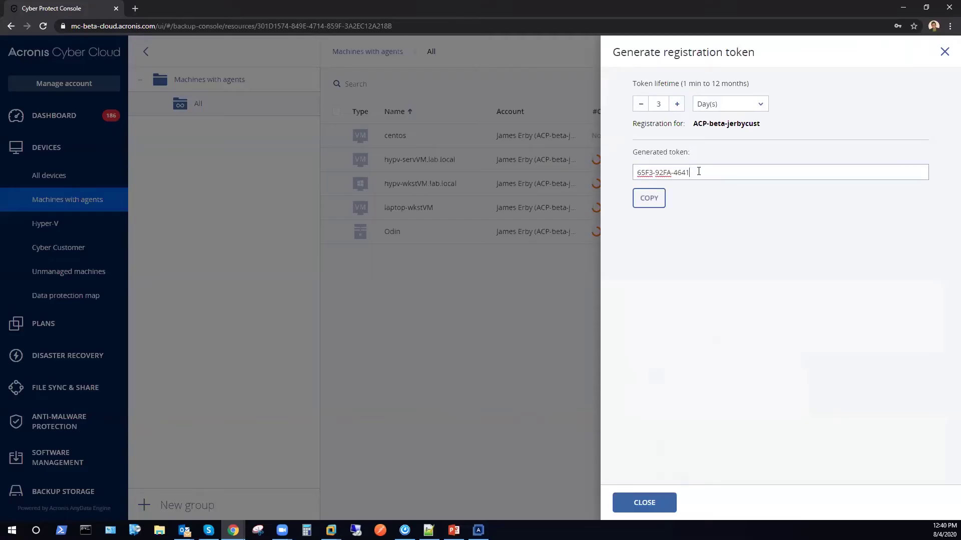
click(649, 198)
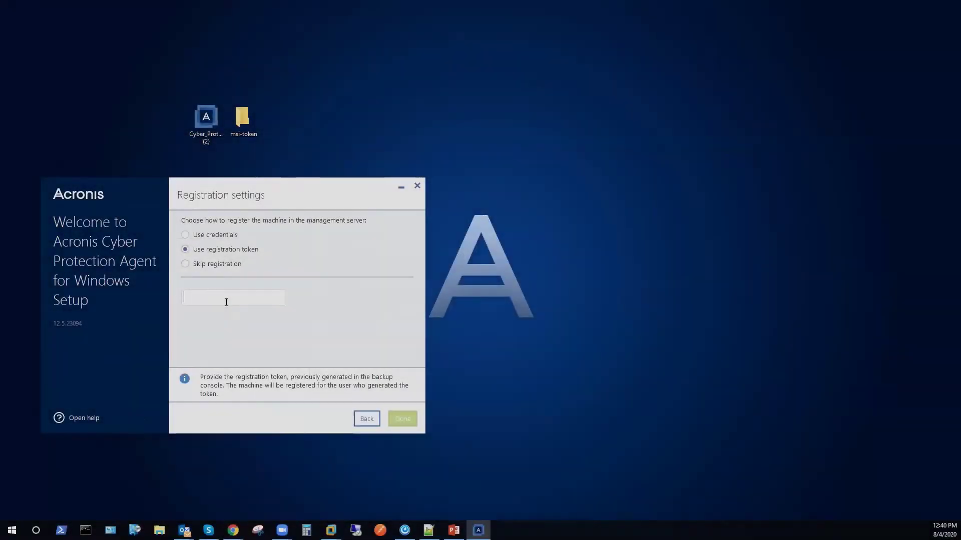
Paste the copied token into the Token field, confirm registration, and proceed to the Path step
right_click(212, 299)
click(236, 344)
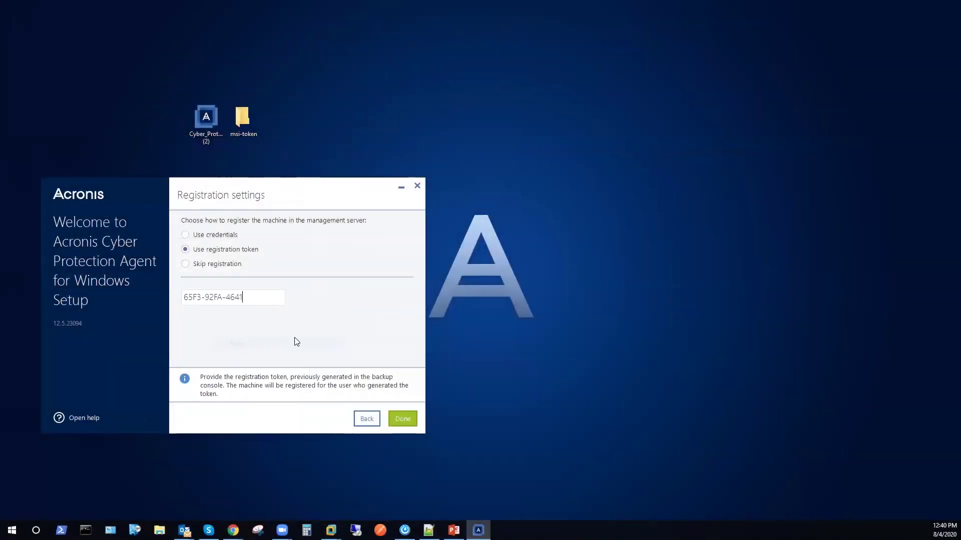
click(400, 421)
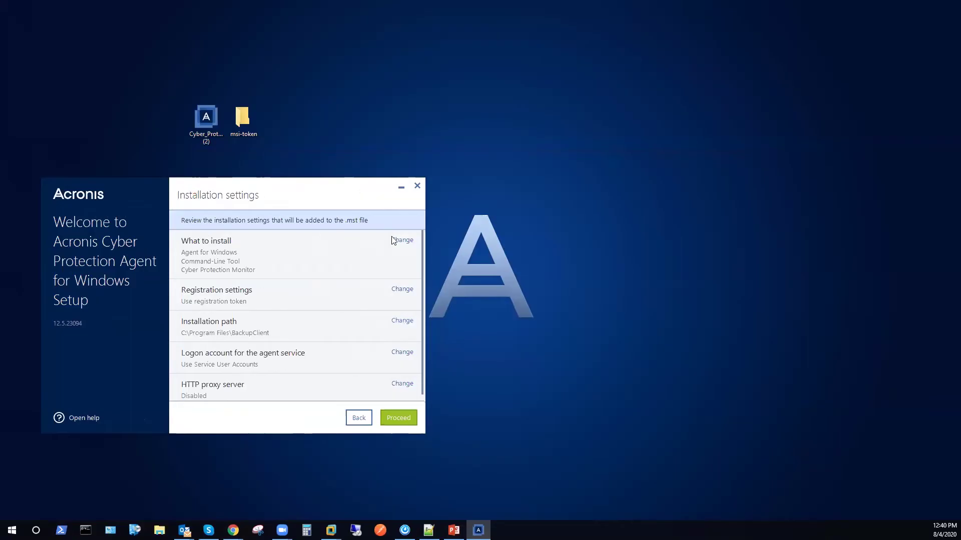
scroll(341, 348, down, 1)
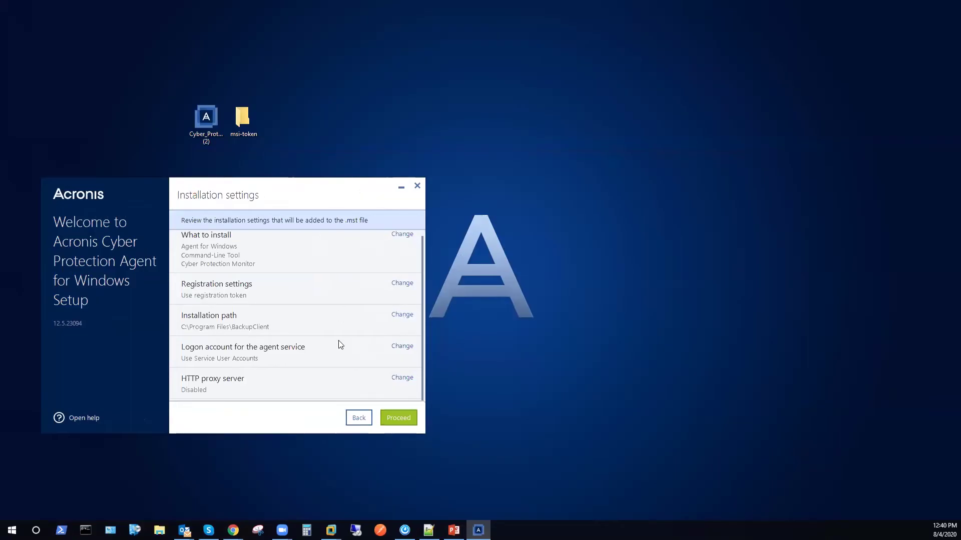
click(399, 420)
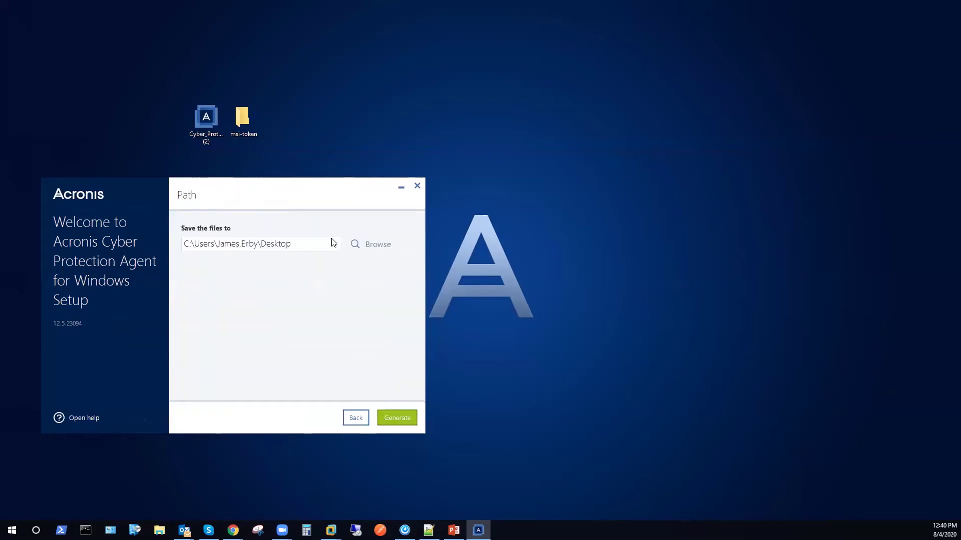
Set the save location to the Desktop's msi-token folder and generate the package
click(314, 248)
text(msi-token)
click(390, 420)
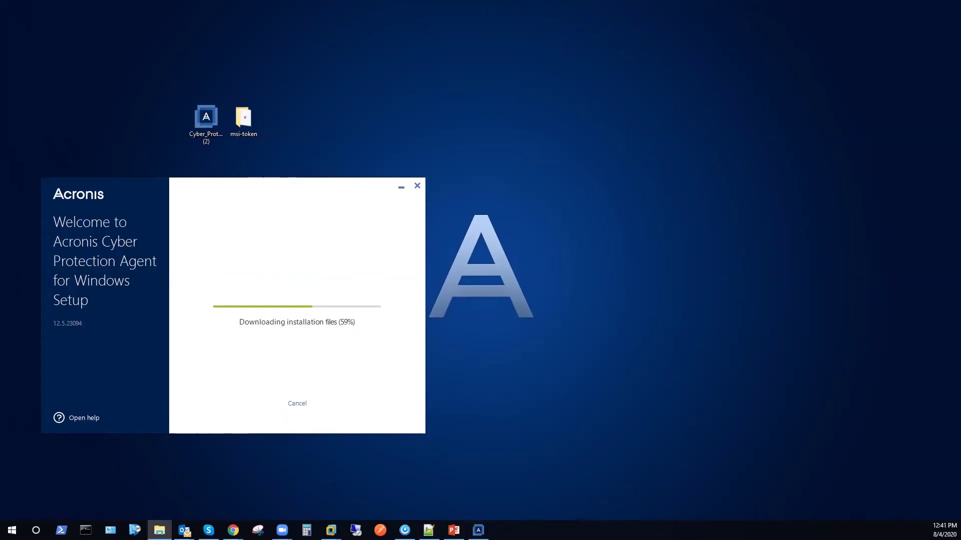
Check the BackupClient64 installer and cab files in msi-token, then close the finished wizard
click(159, 530)
drag(520, 145, 466, 147)
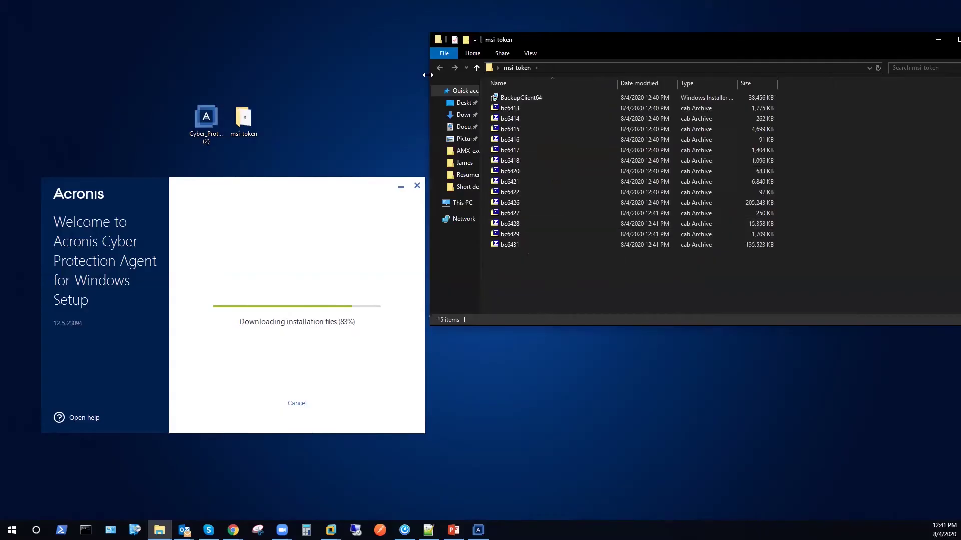
drag(594, 44, 654, 182)
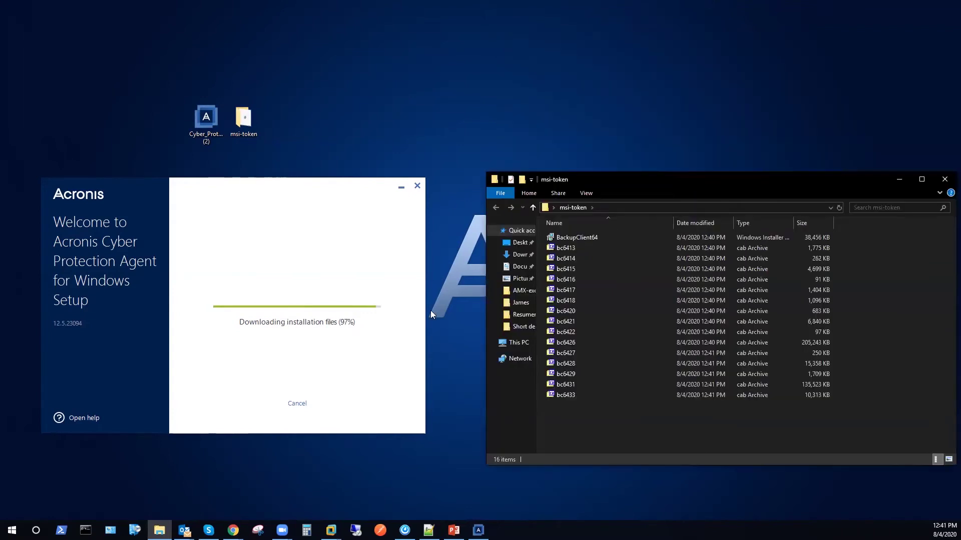
click(945, 179)
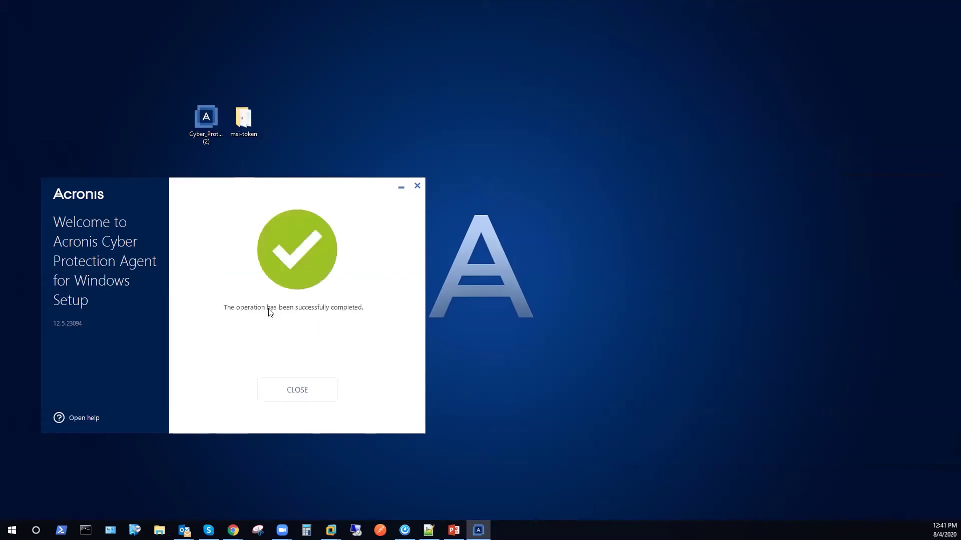
click(291, 391)
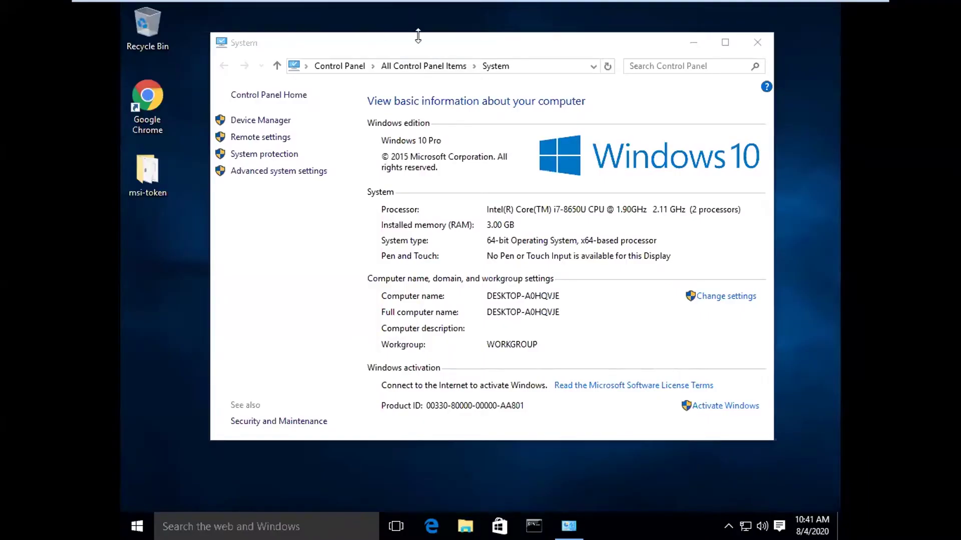
Review the test machine's computer details in the System window, then minimize it
drag(418, 42, 444, 77)
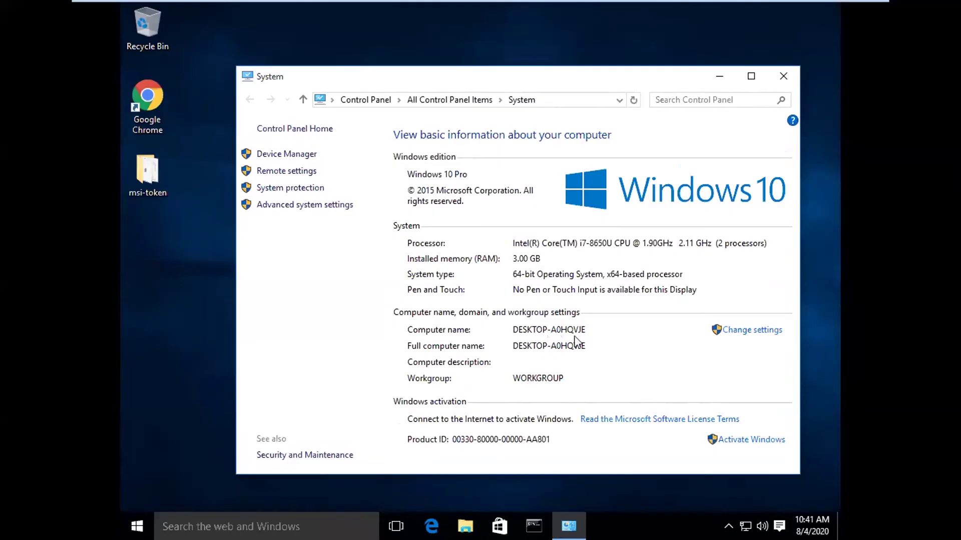
click(568, 526)
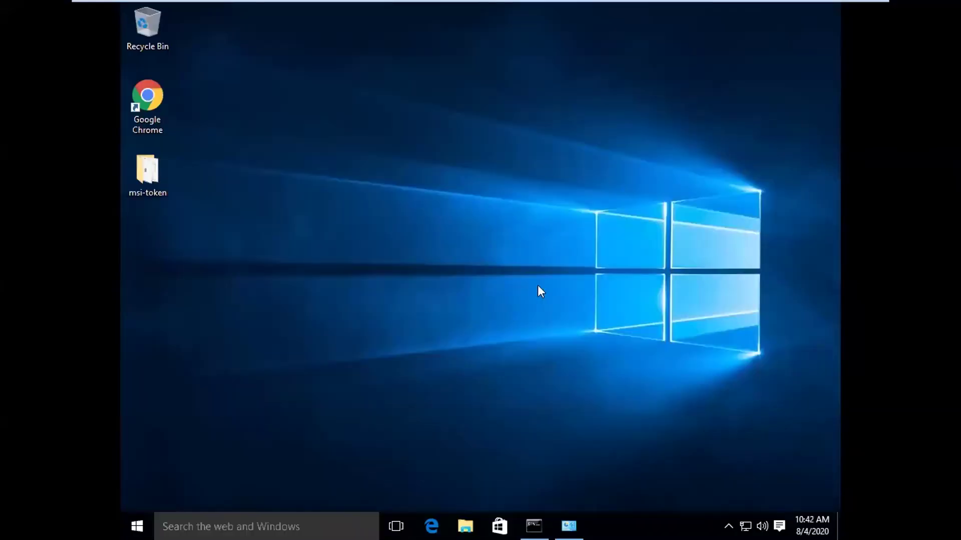
Change the administrator Command Prompt's directory to the msi-token folder on the user's Desktop with cd
drag(315, 48, 342, 63)
text(cd C)
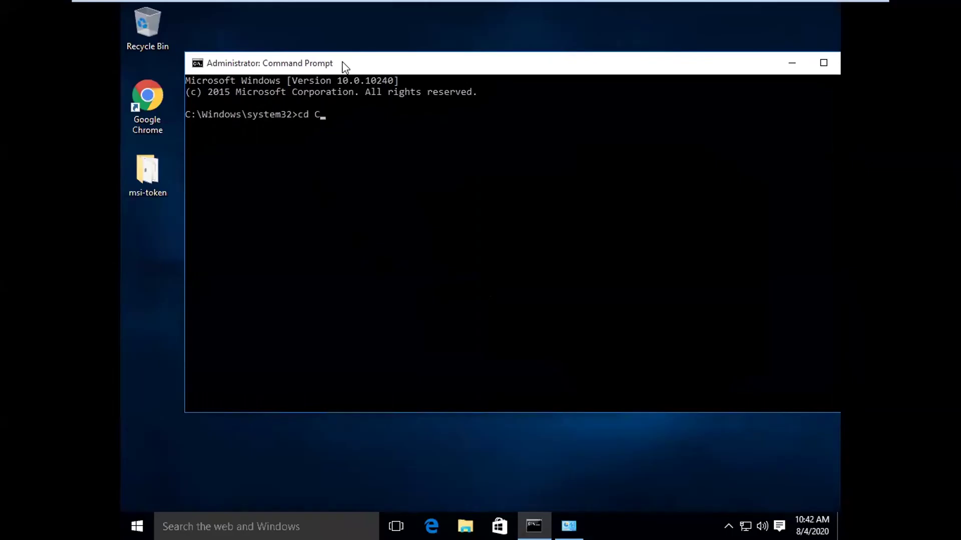
text(:\Users\jerby\Desktop\msi-token)
key(Return)
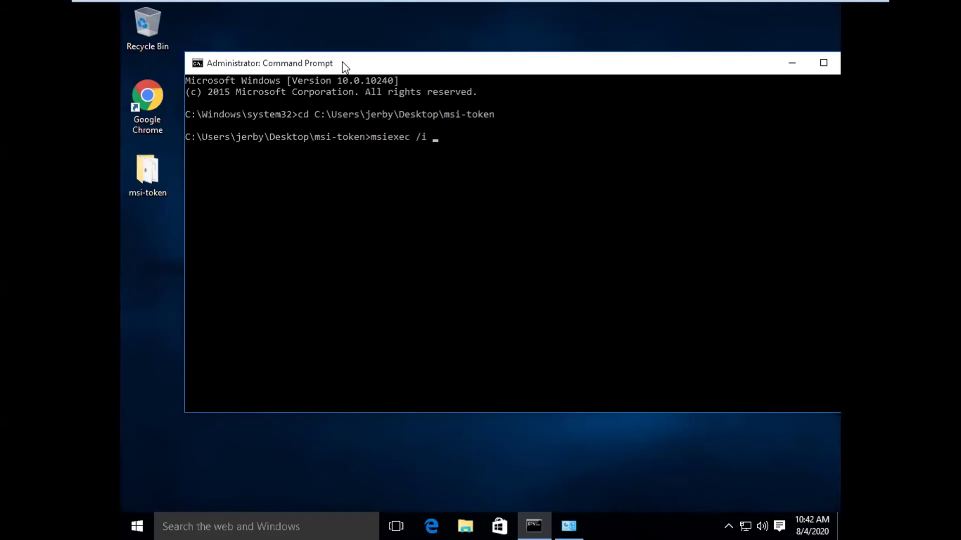
Enter 'msiexec /i BackupClient64.msi' via Tab completion and begin the TRANSFORMS=BackupClient64.msi.mst argument
text(msiexec /i Back)
key(Tab)
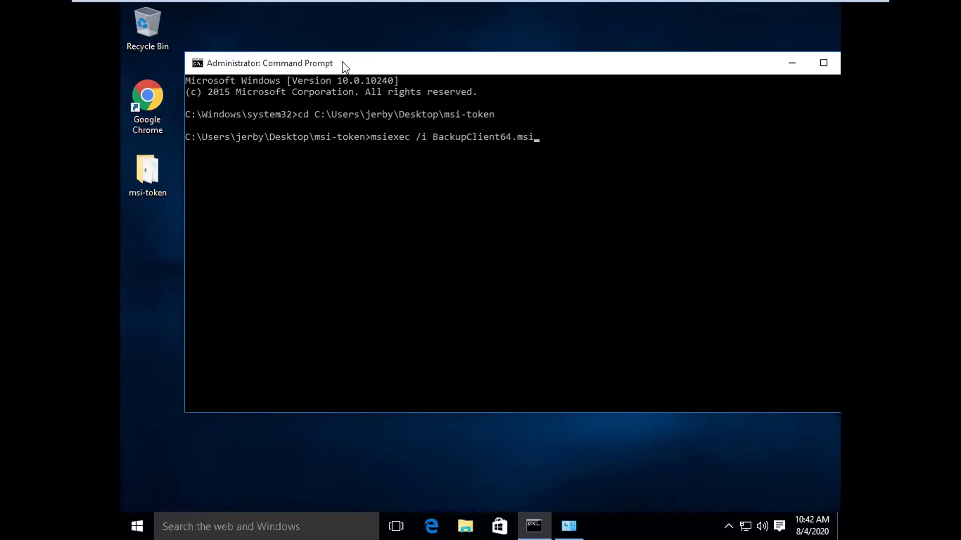
text(TRANSFORMS=Bac)
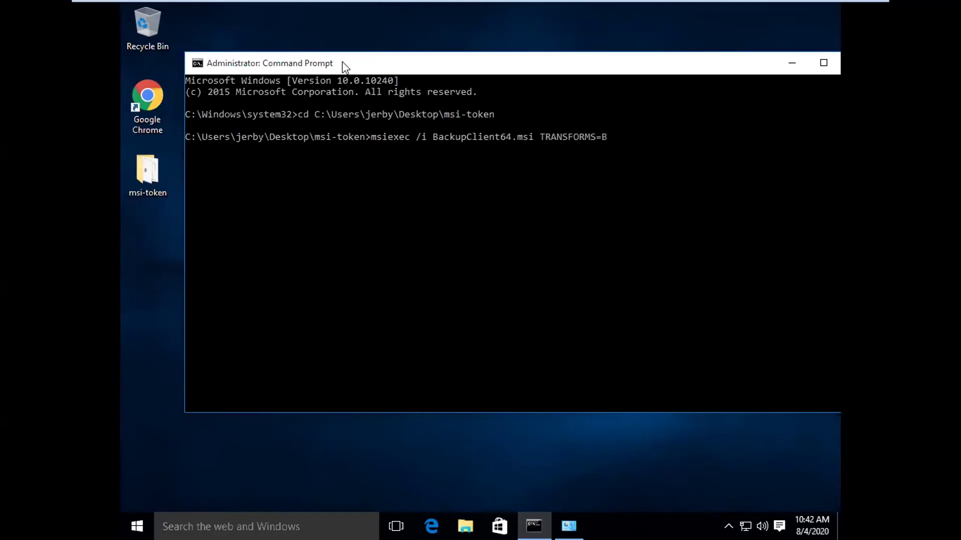
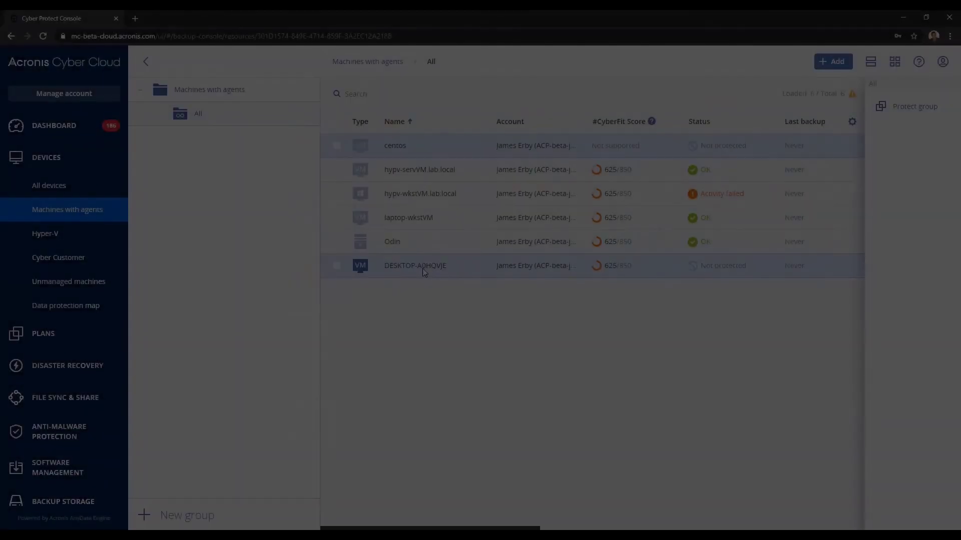
Select the newly listed, not-yet-protected DESKTOP-A0HQVJE machine in the Cyber Protect device list
click(421, 269)
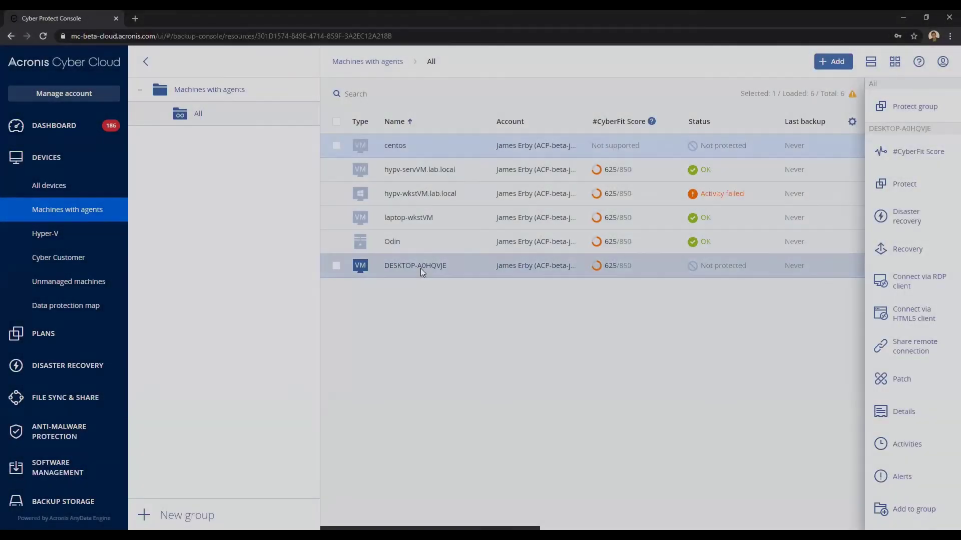